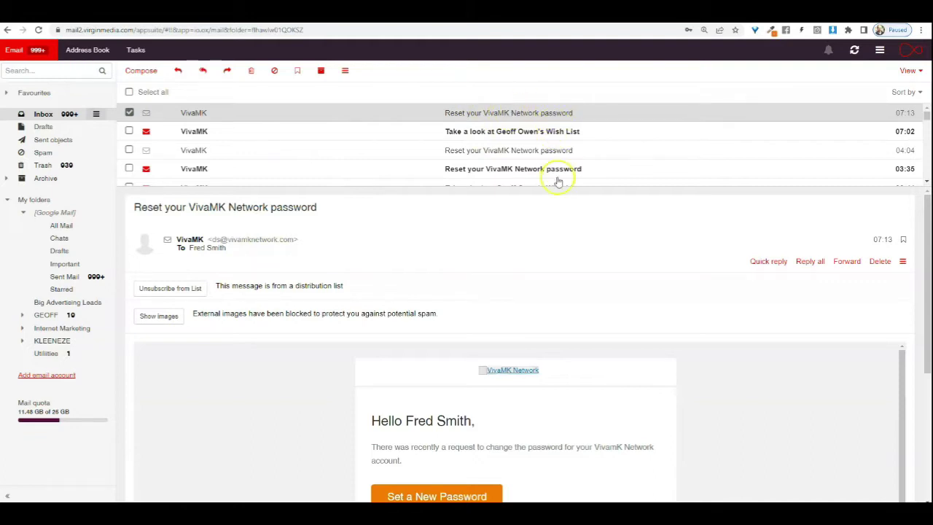
Step: Follow the 'Set a New Password' link in the VivaMK Network reset email
{"action": "scroll", "coordinate": [576, 215], "scroll_direction": "down", "scroll_amount": 2}
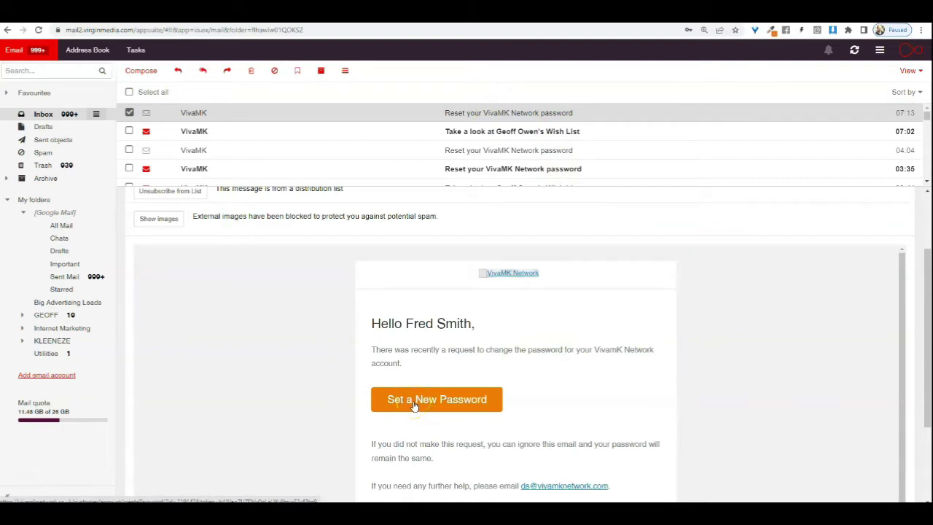
{"action": "left_click", "coordinate": [413, 405]}
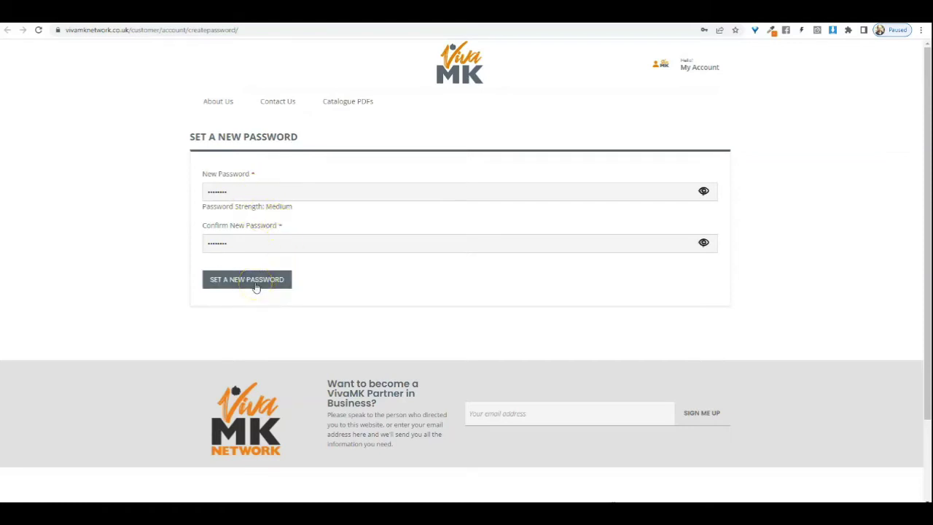
Step: Submit the new password so the login page confirms it was updated
{"action": "left_click", "coordinate": [256, 286]}
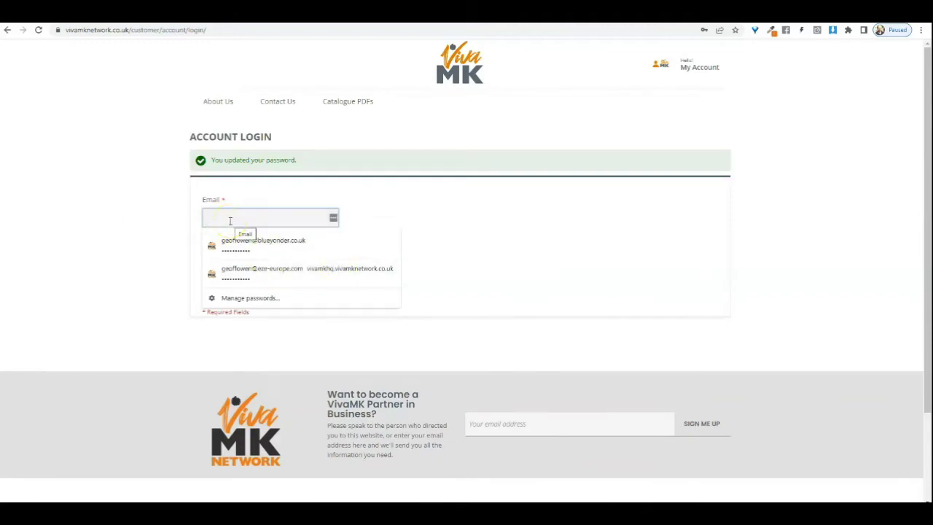
Step: Sign in with the partner email and new password, declining Chrome's offer to save it
{"action": "type", "text": "g"}
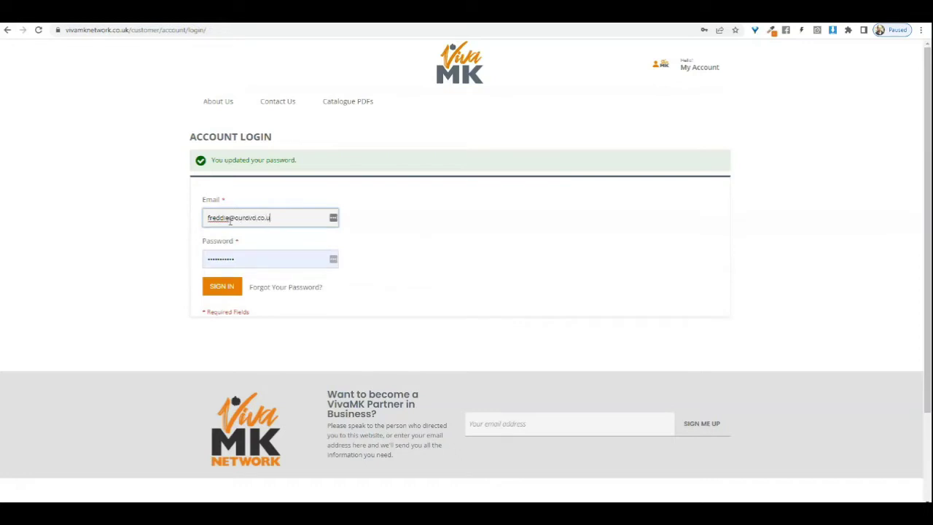
{"action": "left_click_drag", "start_coordinate": [248, 259], "coordinate": [135, 256]}
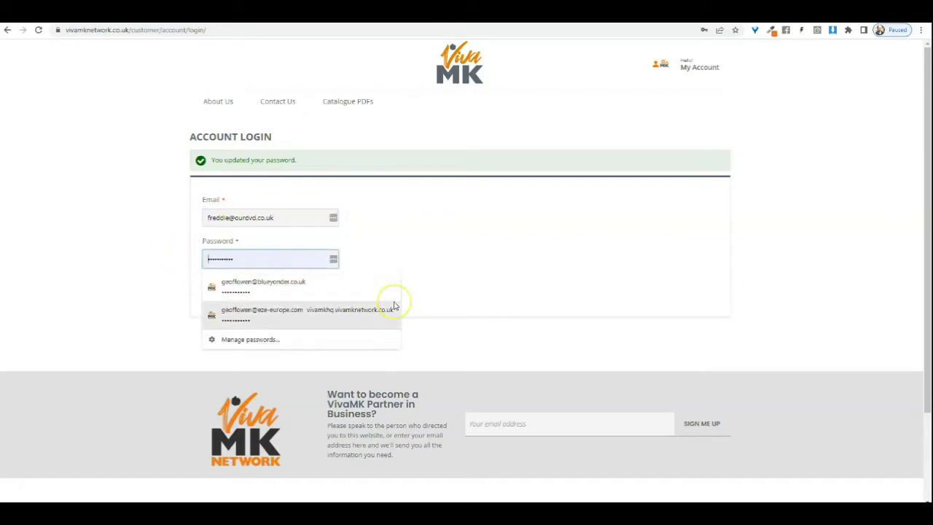
{"action": "type", "text": "Pa"}
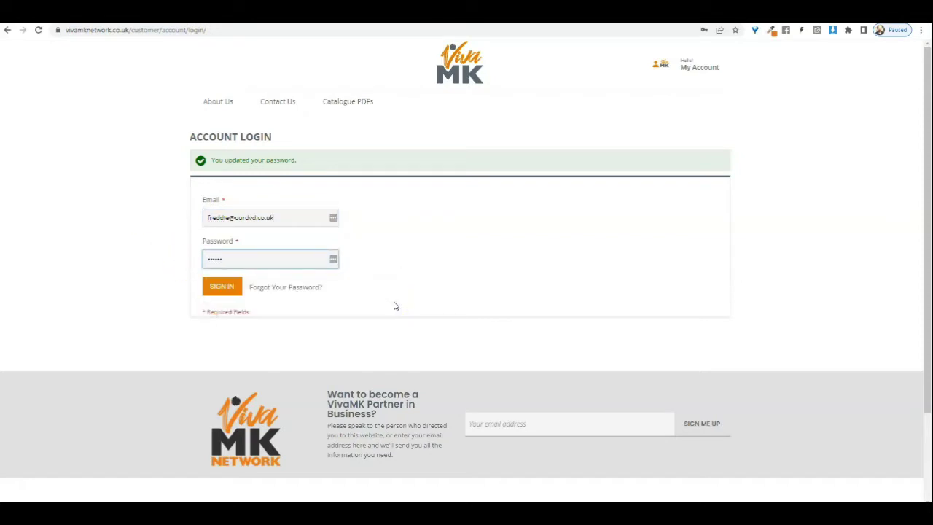
{"action": "left_click", "coordinate": [223, 290]}
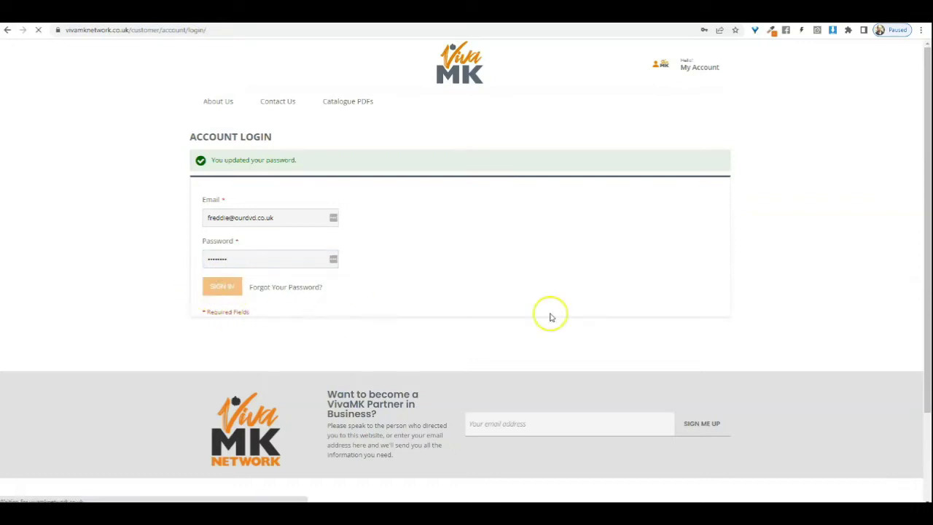
{"action": "left_click", "coordinate": [722, 168]}
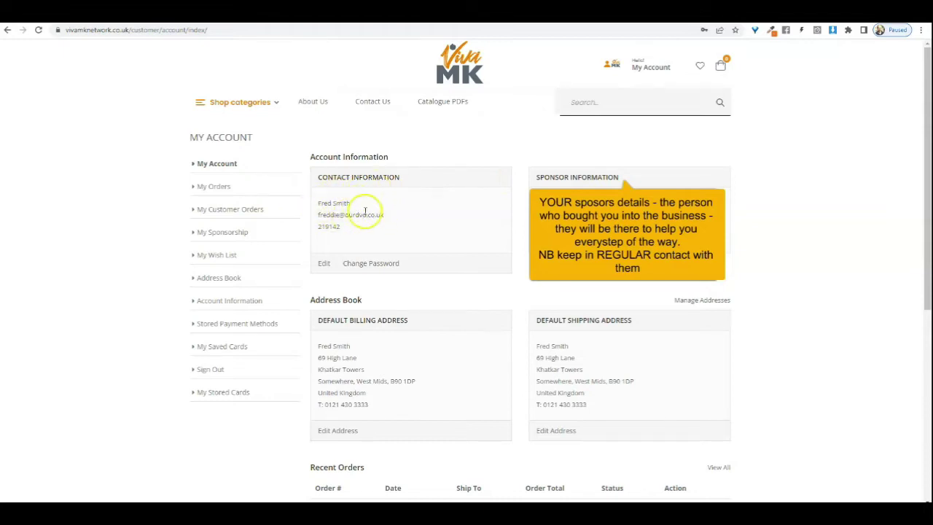
{"action": "double_click", "coordinate": [324, 227]}
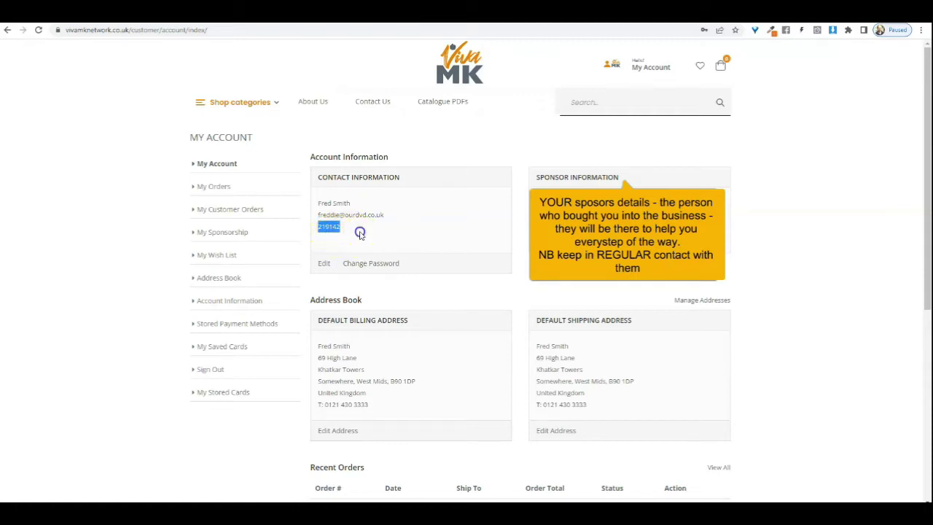
{"action": "left_click", "coordinate": [358, 232]}
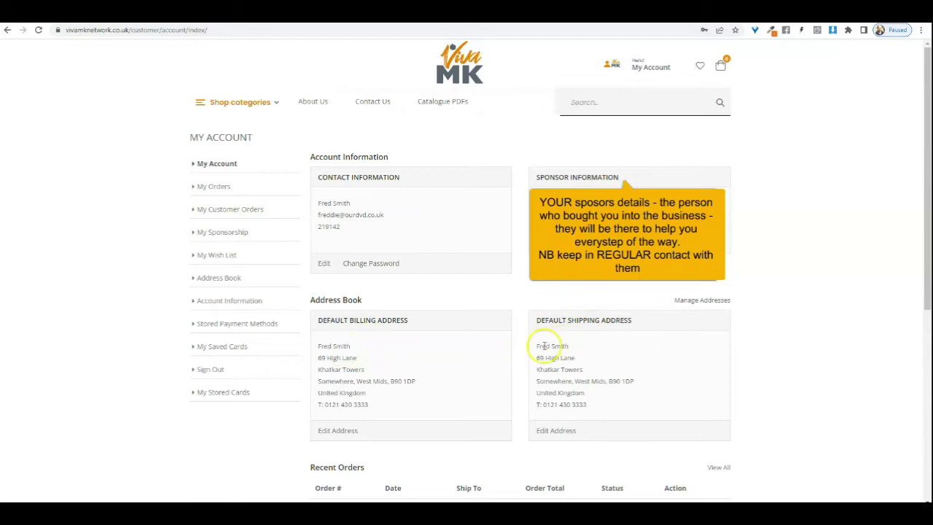
{"action": "left_click_drag", "start_coordinate": [537, 346], "coordinate": [620, 396]}
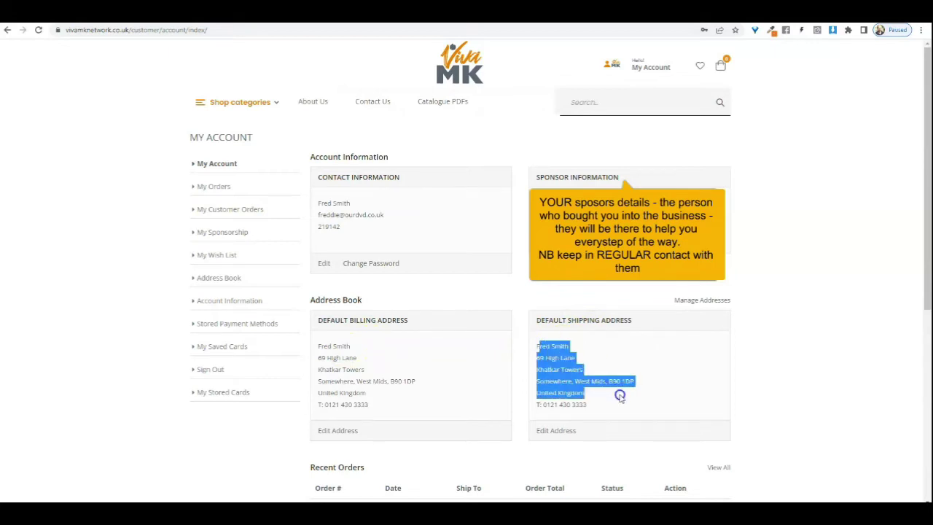
{"action": "left_click", "coordinate": [668, 382]}
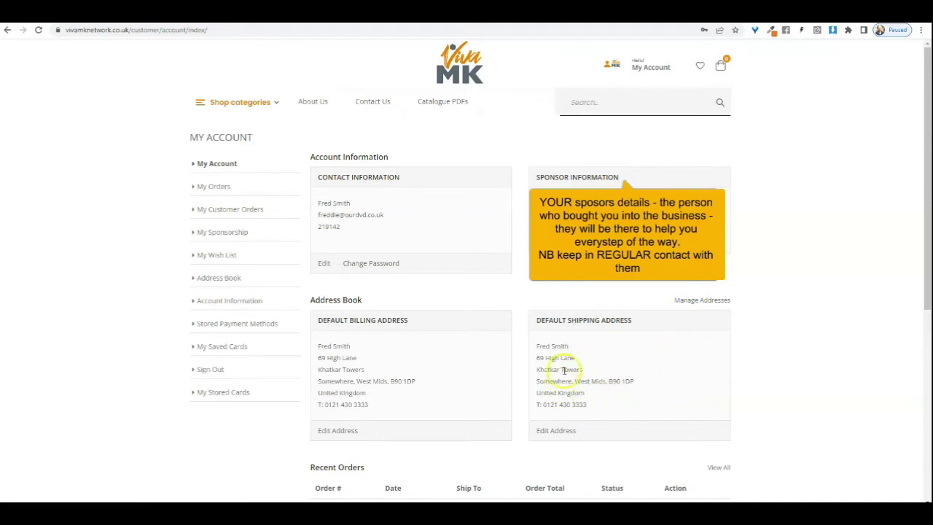
{"action": "scroll", "coordinate": [568, 372], "scroll_direction": "down", "scroll_amount": 2}
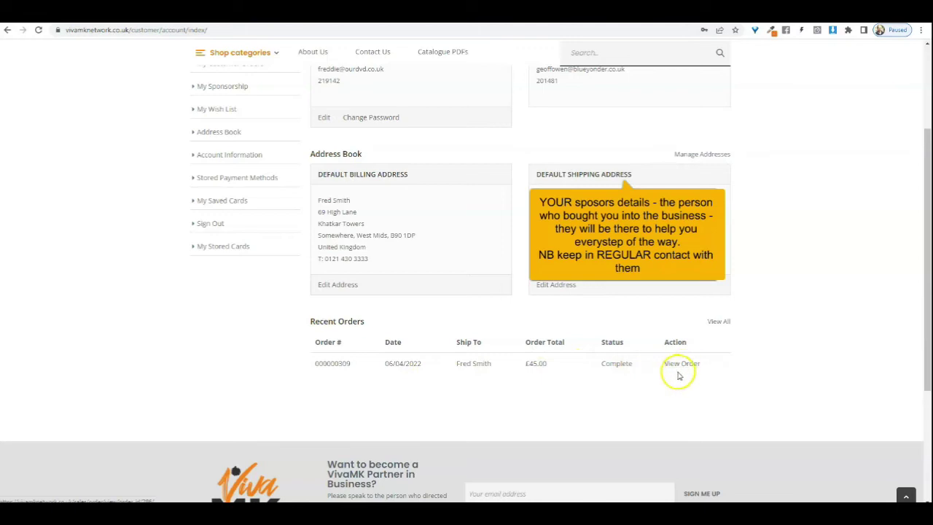
{"action": "scroll", "coordinate": [678, 376], "scroll_direction": "up", "scroll_amount": 2}
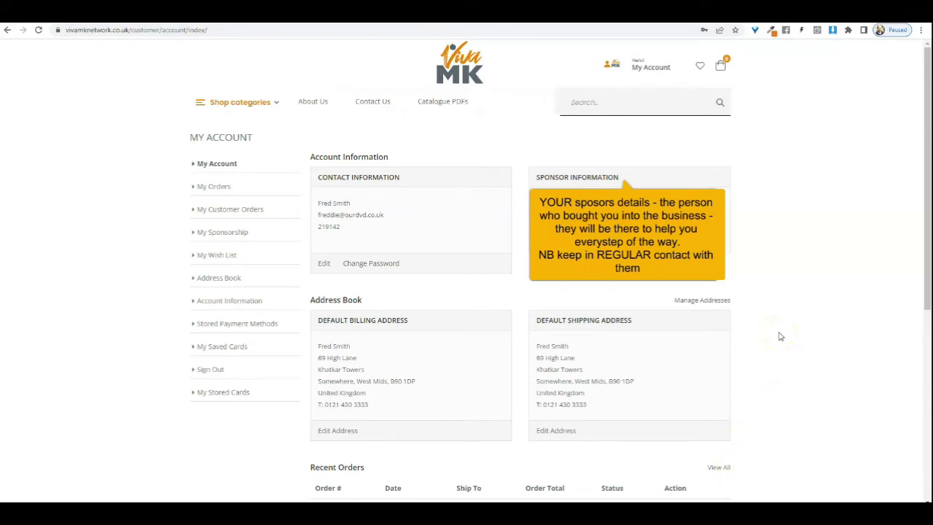
{"action": "scroll", "coordinate": [780, 336], "scroll_direction": "down", "scroll_amount": 2}
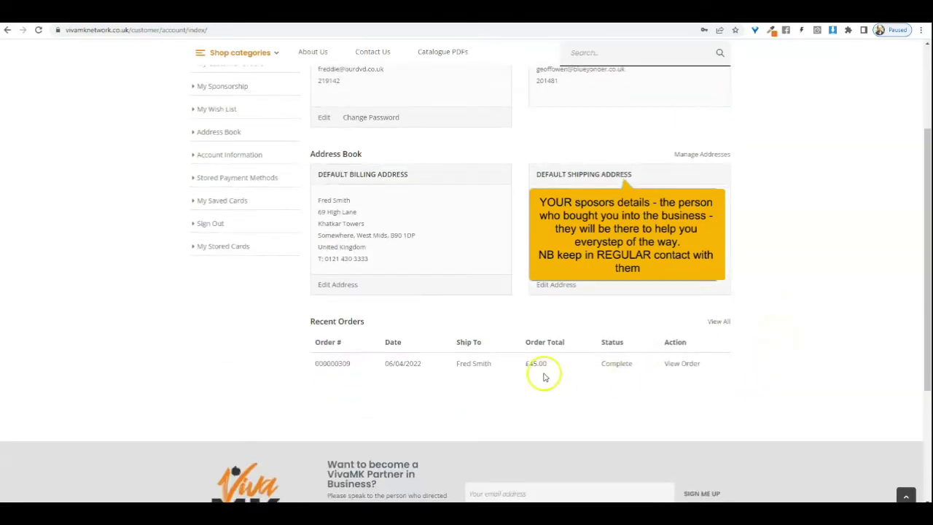
{"action": "scroll", "coordinate": [619, 374], "scroll_direction": "up", "scroll_amount": 1}
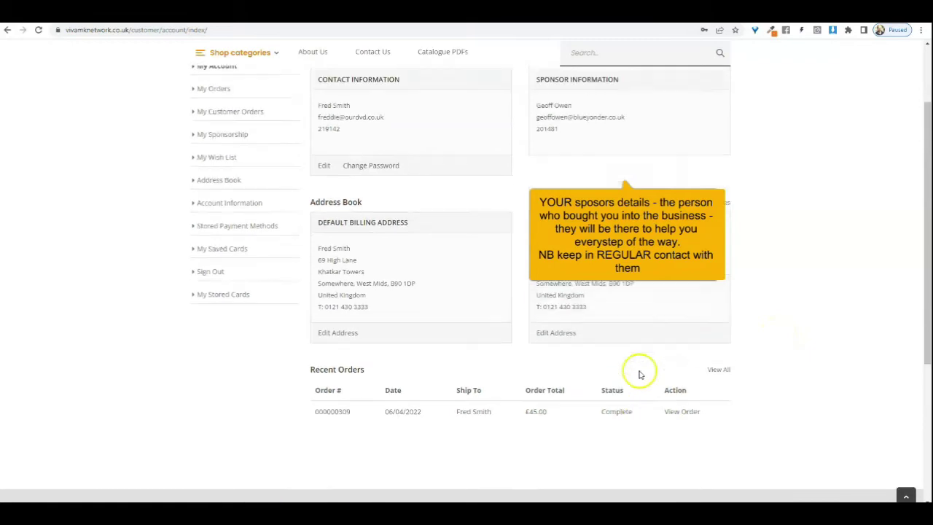
{"action": "scroll", "coordinate": [634, 375], "scroll_direction": "up", "scroll_amount": 2}
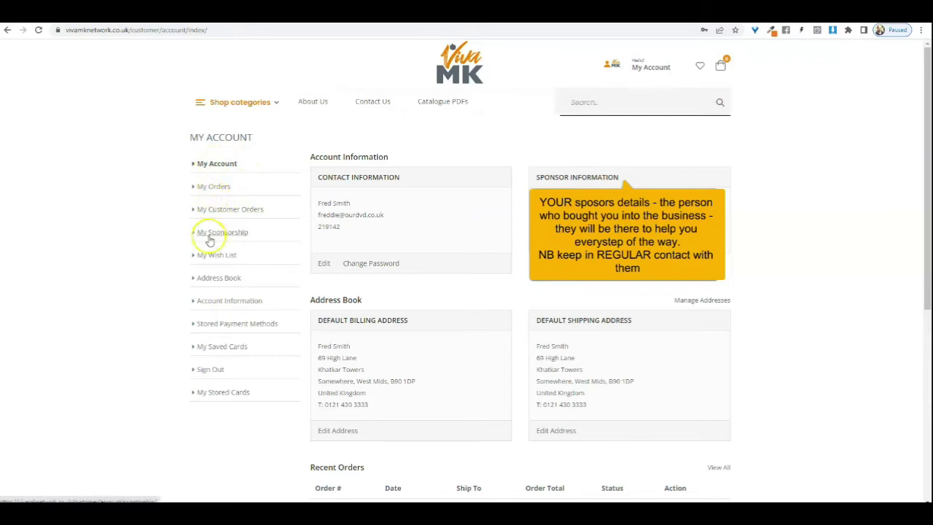
Step: Open the Account Information form and scroll to the freddies shop link and profile picture
{"action": "left_click", "coordinate": [218, 303]}
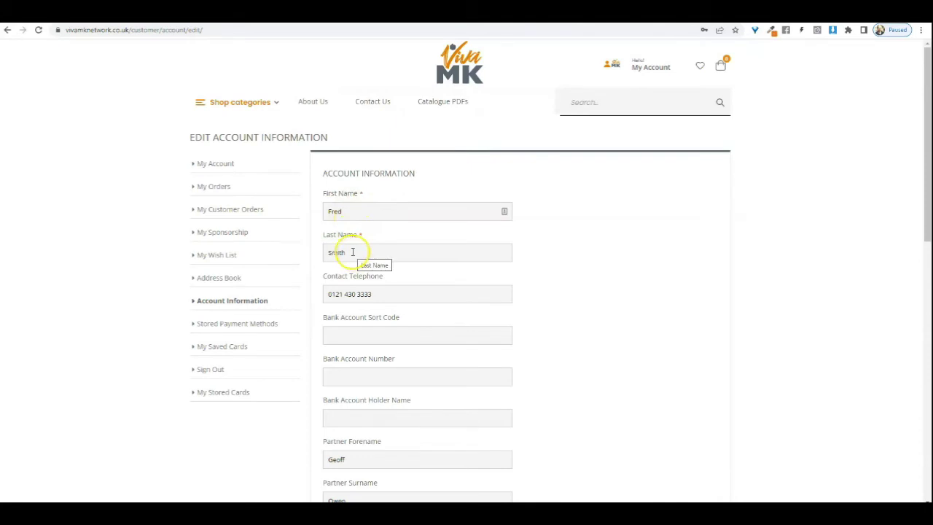
{"action": "scroll", "coordinate": [423, 269], "scroll_direction": "down", "scroll_amount": 2}
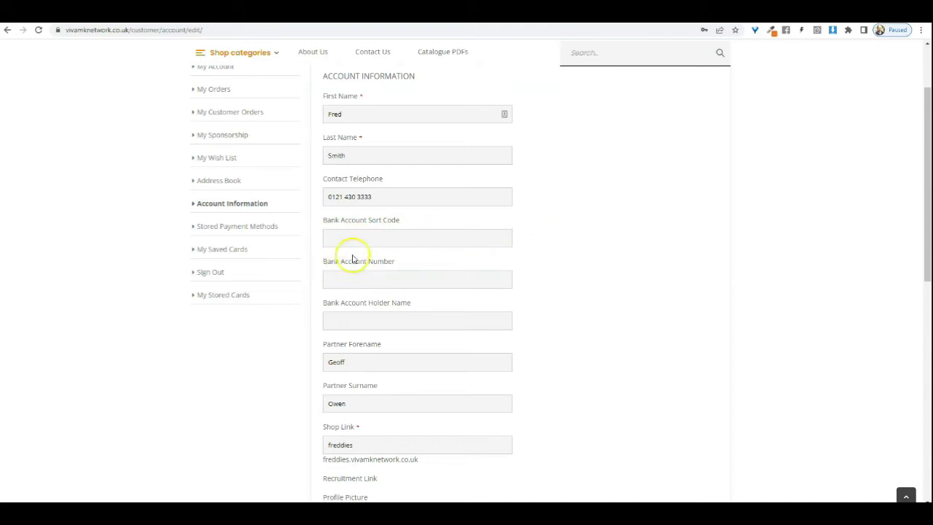
{"action": "scroll", "coordinate": [352, 257], "scroll_direction": "down", "scroll_amount": 1}
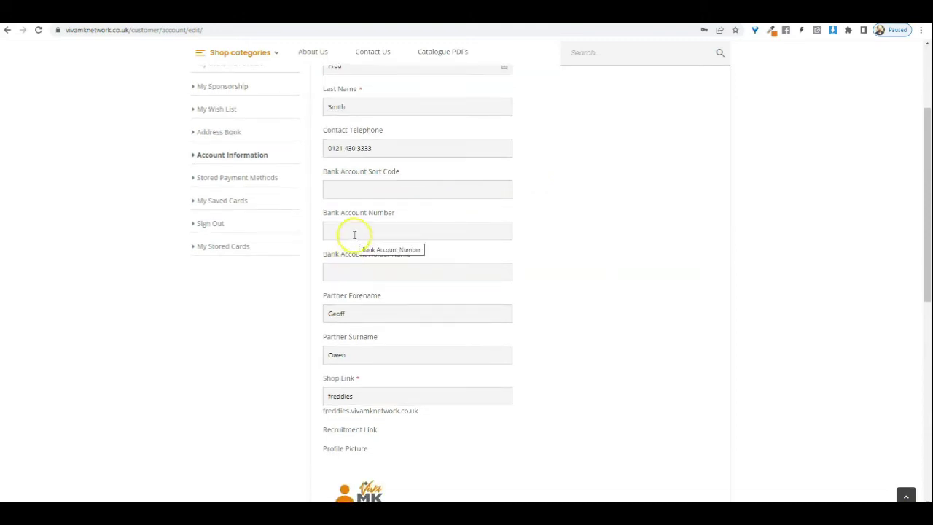
{"action": "scroll", "coordinate": [354, 235], "scroll_direction": "down", "scroll_amount": 1}
{"action": "scroll", "coordinate": [356, 236], "scroll_direction": "down", "scroll_amount": 2}
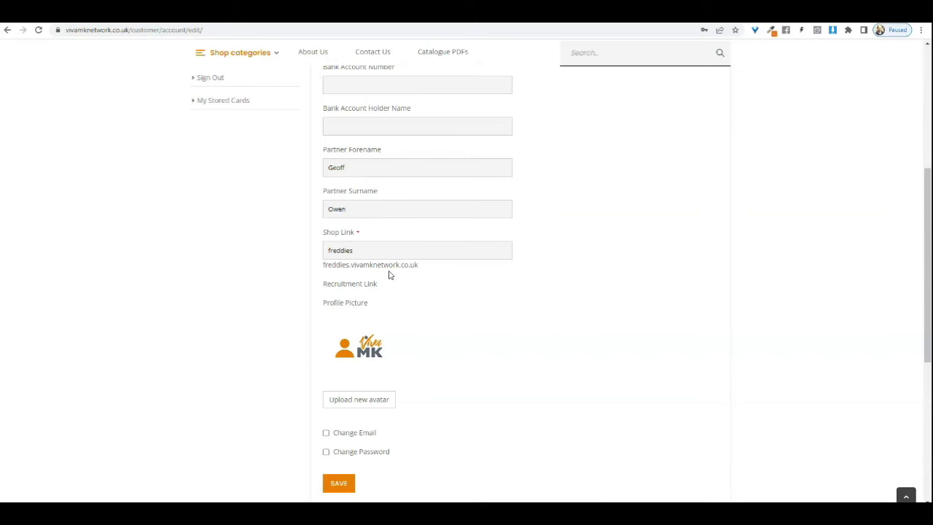
{"action": "left_click", "coordinate": [394, 276]}
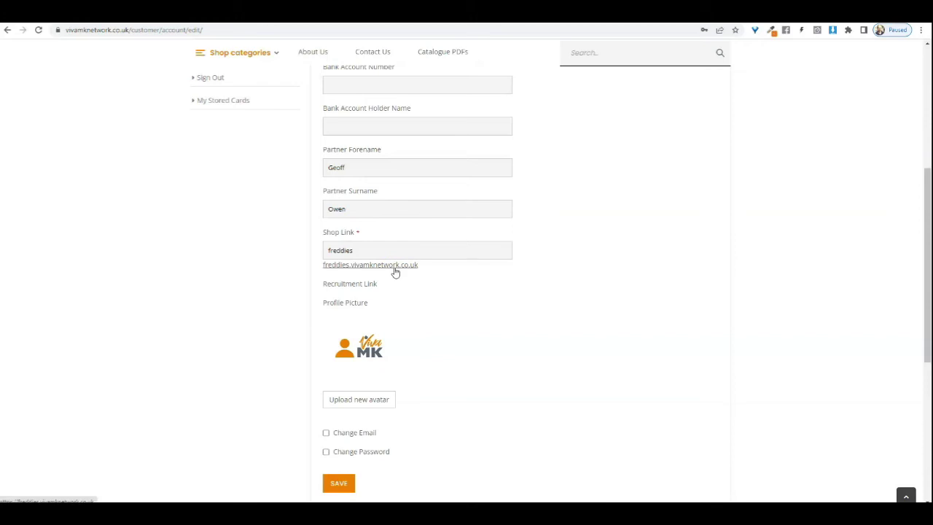
{"action": "left_click", "coordinate": [395, 268]}
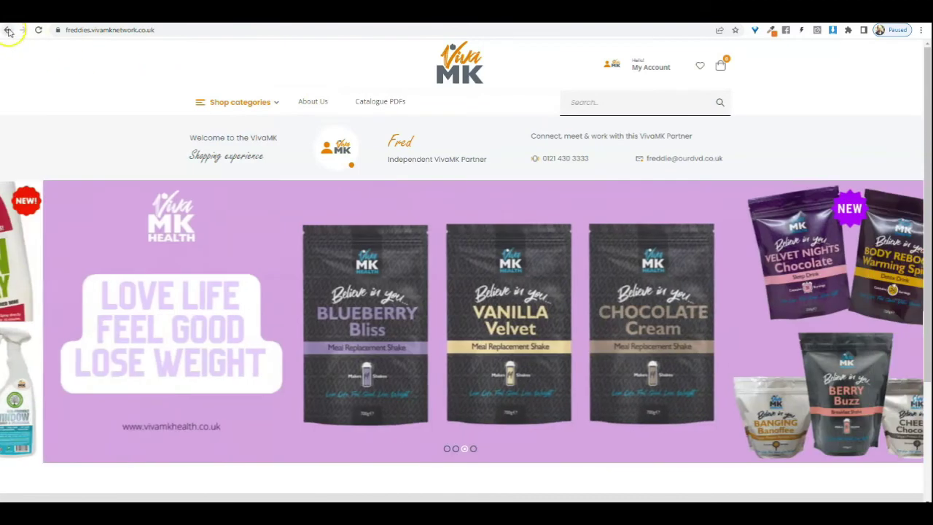
{"action": "left_click", "coordinate": [7, 30]}
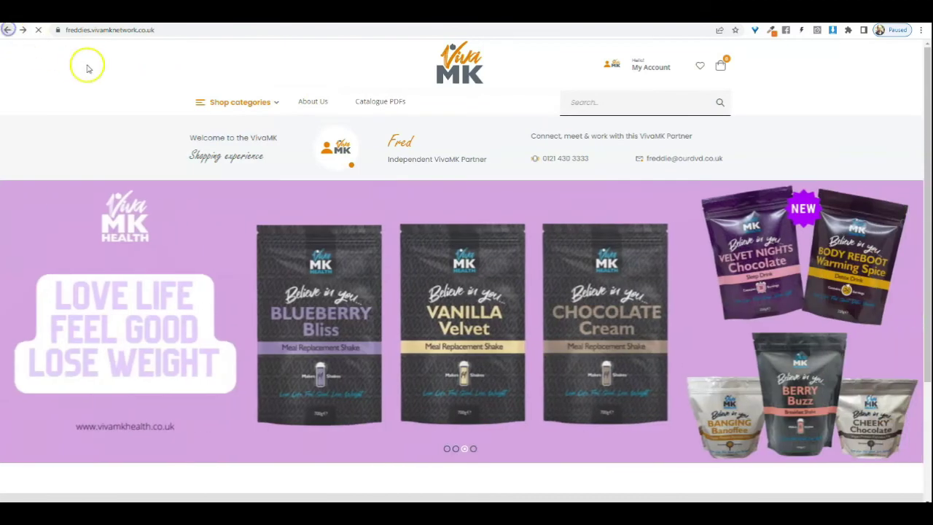
Step: Pick the PhotoDirector13 image from Downloads > SCREENSHOTS as the new avatar
{"action": "scroll", "coordinate": [343, 323], "scroll_direction": "down", "scroll_amount": 3}
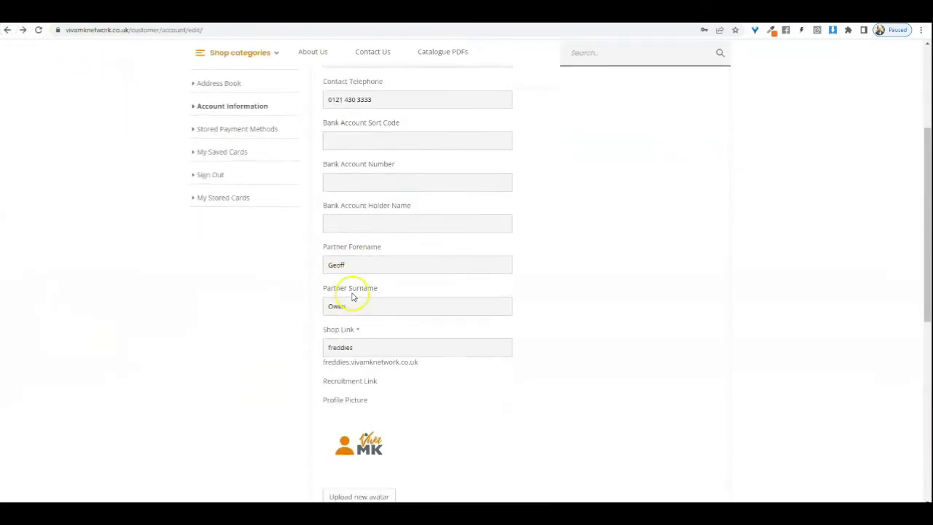
{"action": "scroll", "coordinate": [354, 298], "scroll_direction": "down", "scroll_amount": 2}
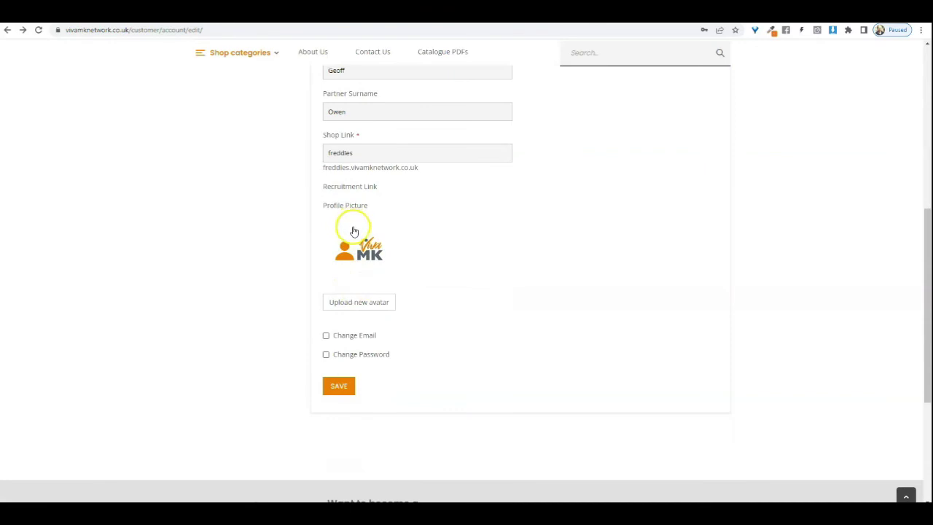
{"action": "scroll", "coordinate": [349, 231], "scroll_direction": "up", "scroll_amount": 1}
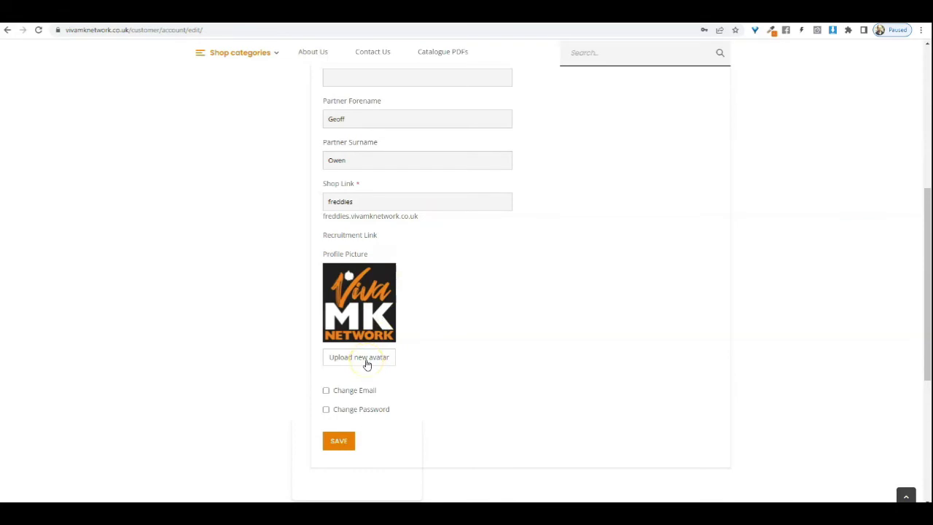
{"action": "left_click", "coordinate": [366, 358]}
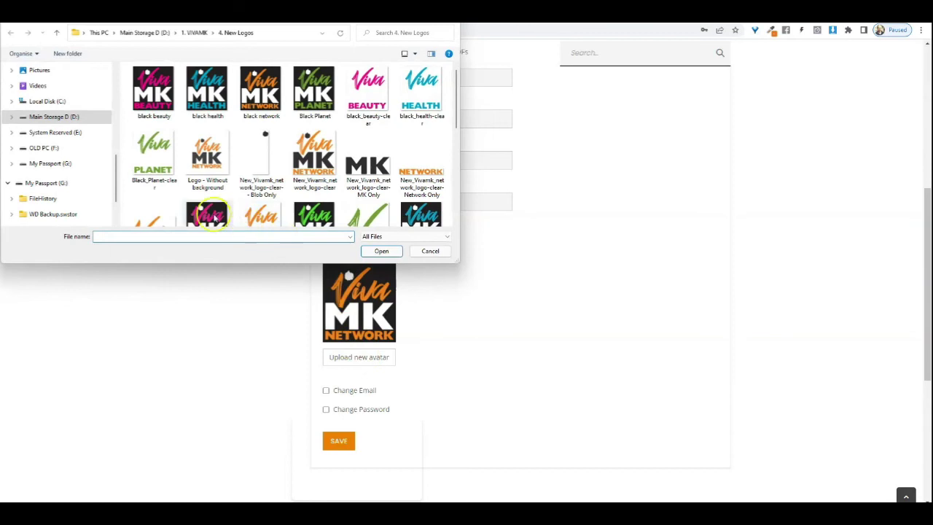
{"action": "scroll", "coordinate": [114, 181], "scroll_direction": "up", "scroll_amount": 5}
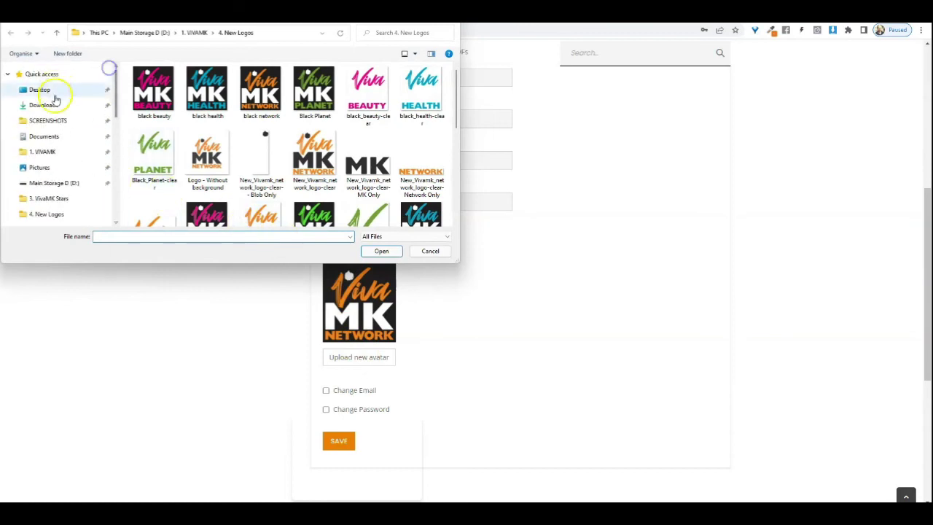
{"action": "left_click", "coordinate": [56, 119]}
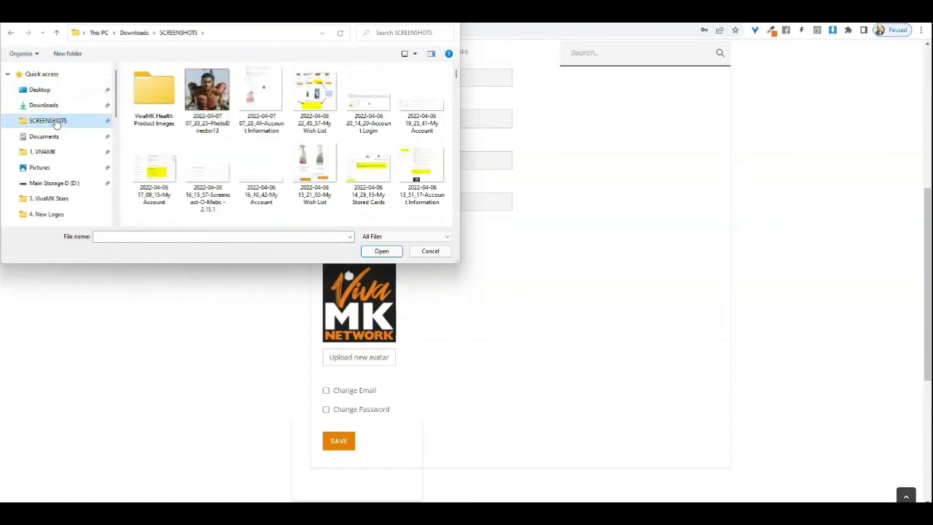
{"action": "left_click", "coordinate": [207, 91]}
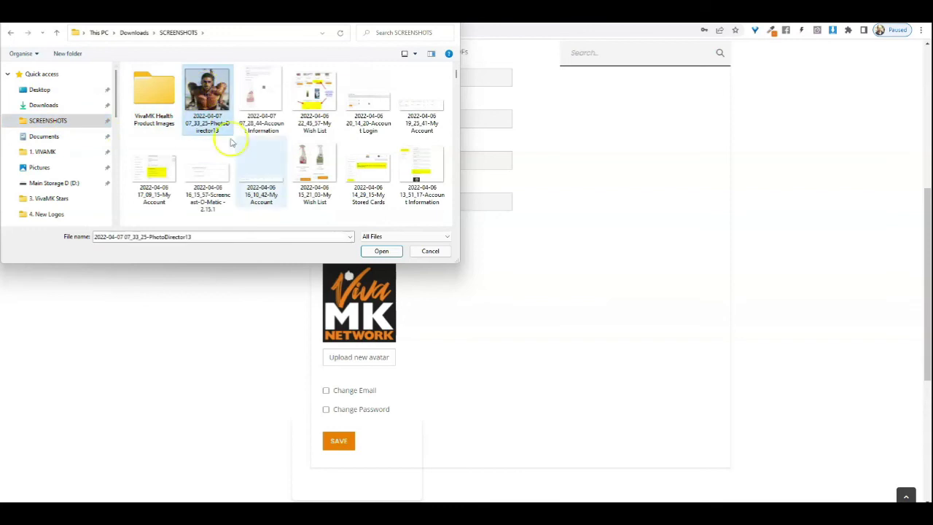
{"action": "left_click", "coordinate": [375, 248]}
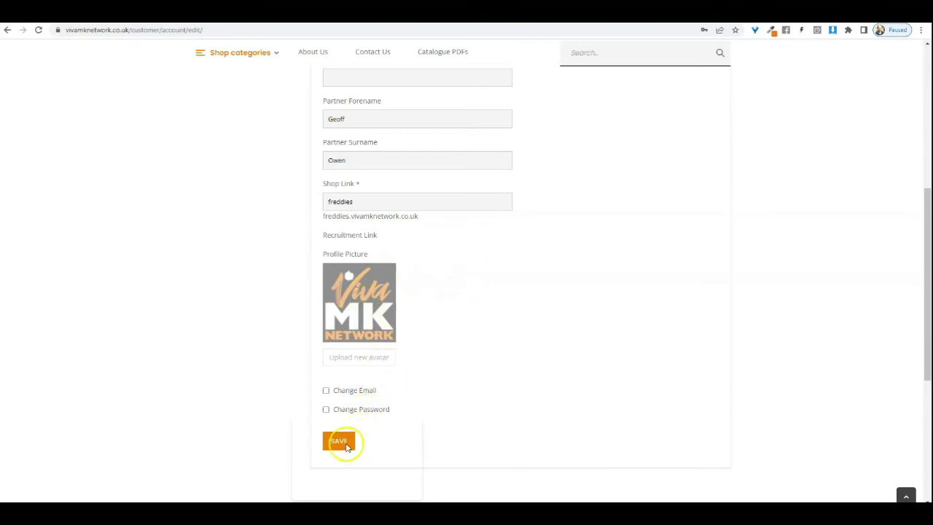
Step: Save the account with the new avatar, then reopen Account Information to confirm the photo
{"action": "scroll", "coordinate": [516, 359], "scroll_direction": "down", "scroll_amount": 2}
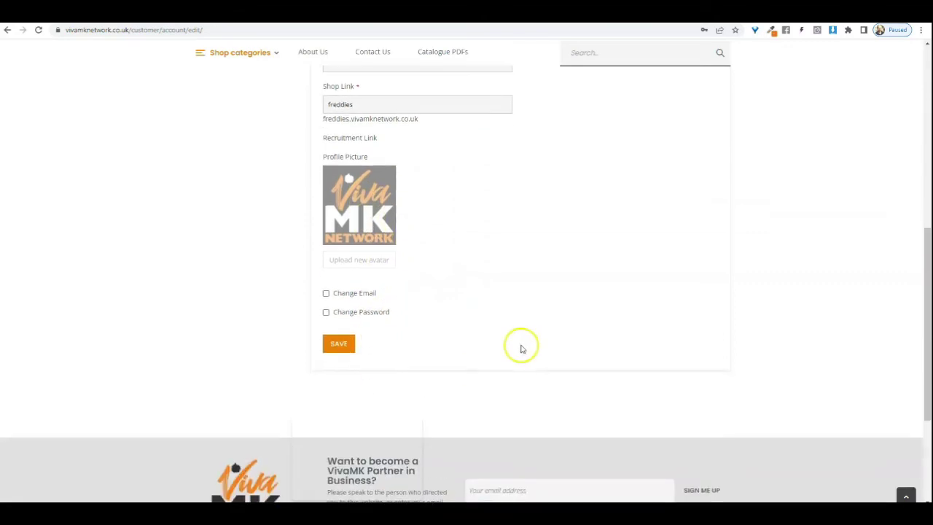
{"action": "left_click", "coordinate": [335, 349]}
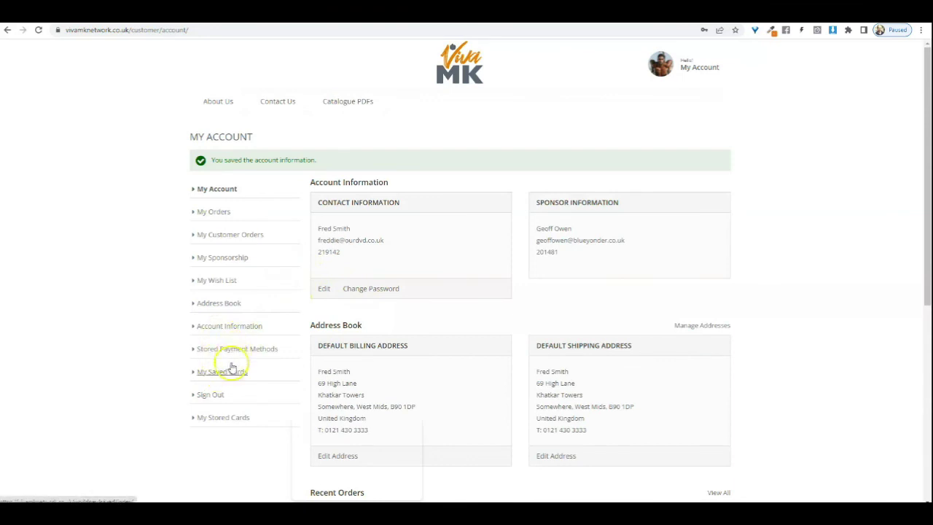
{"action": "left_click", "coordinate": [229, 328]}
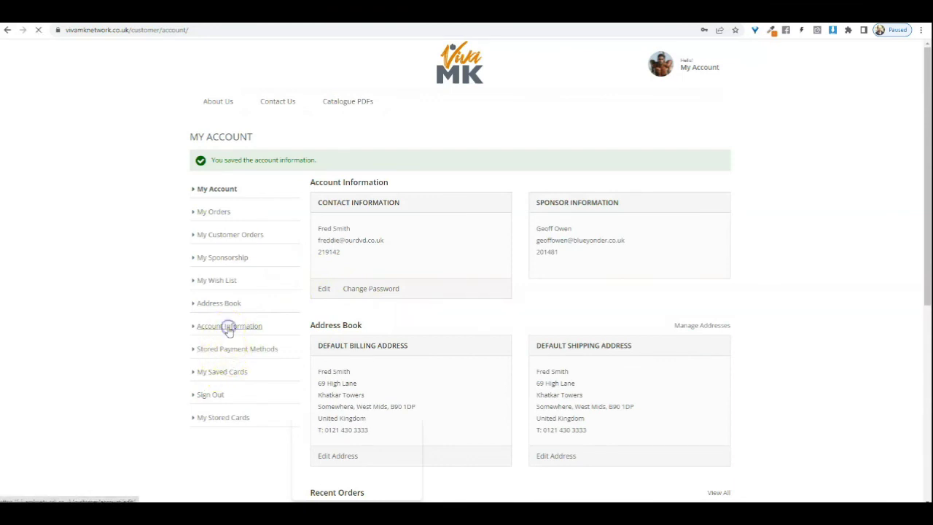
{"action": "scroll", "coordinate": [428, 308], "scroll_direction": "down", "scroll_amount": 5}
{"action": "scroll", "coordinate": [428, 308], "scroll_direction": "down", "scroll_amount": 3}
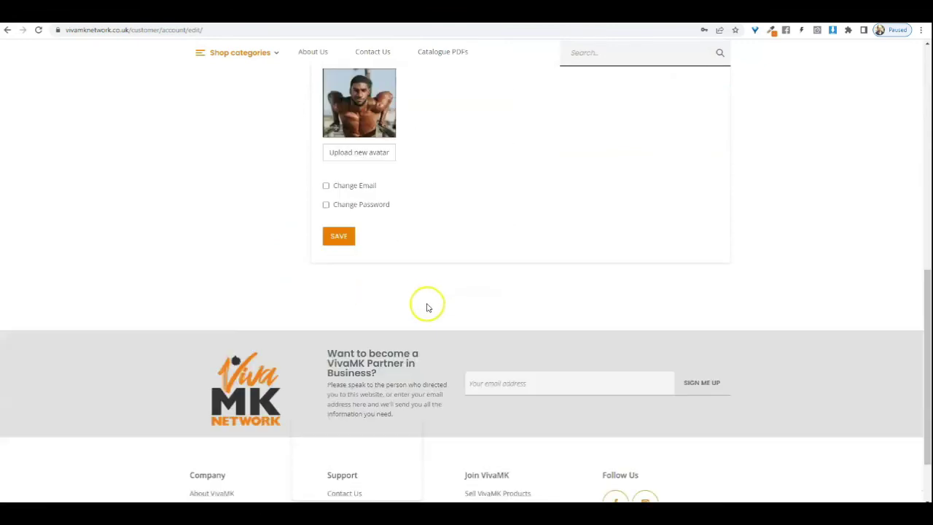
{"action": "scroll", "coordinate": [427, 306], "scroll_direction": "up", "scroll_amount": 2}
{"action": "scroll", "coordinate": [347, 270], "scroll_direction": "up", "scroll_amount": 3}
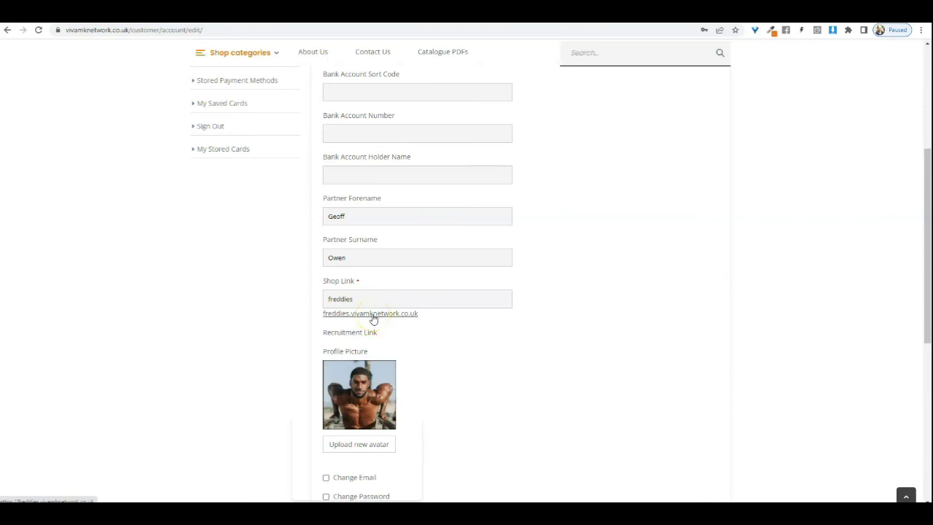
Step: Open the freddies shop link in a new tab and switch to it
{"action": "right_click", "coordinate": [372, 317]}
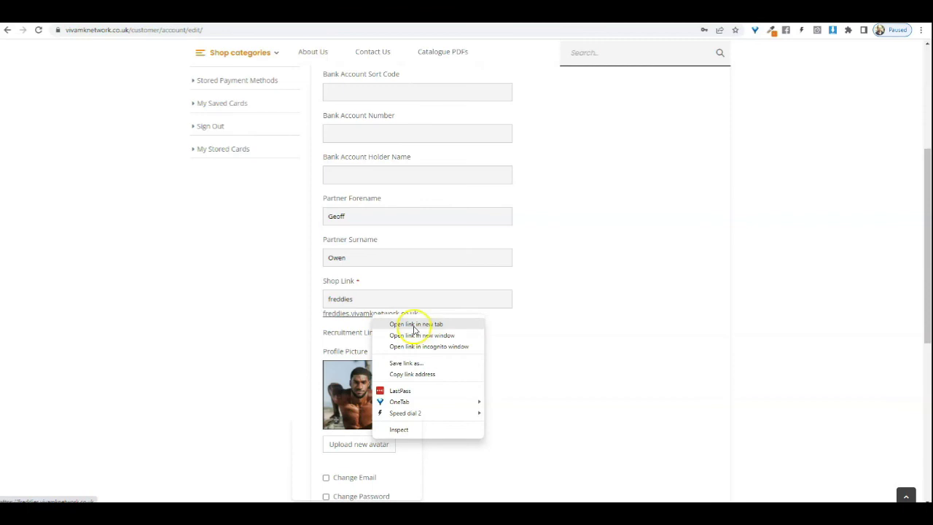
{"action": "left_click", "coordinate": [414, 325]}
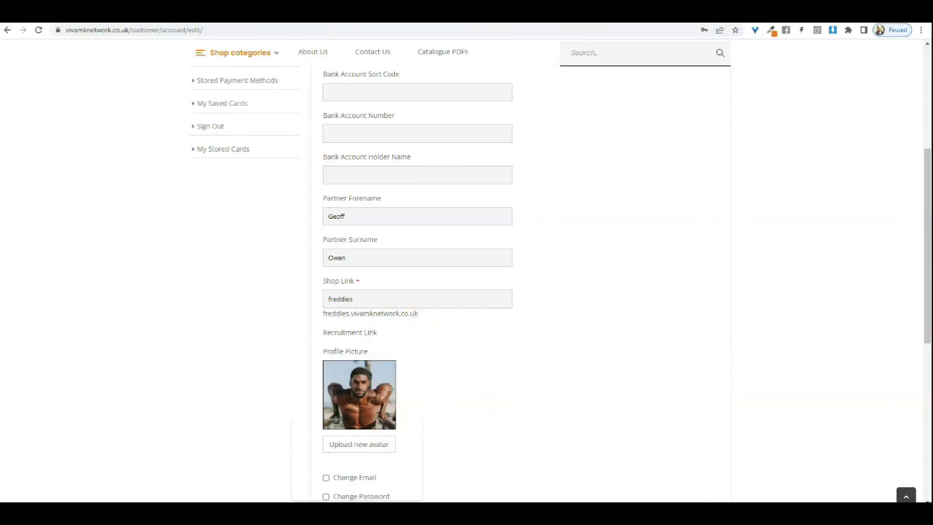
{"action": "key", "text": "ctrl+Tab"}
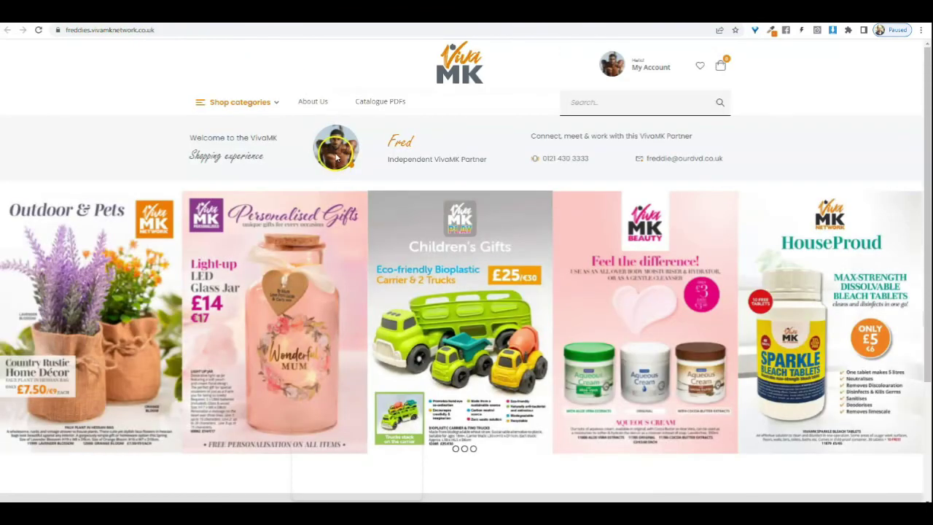